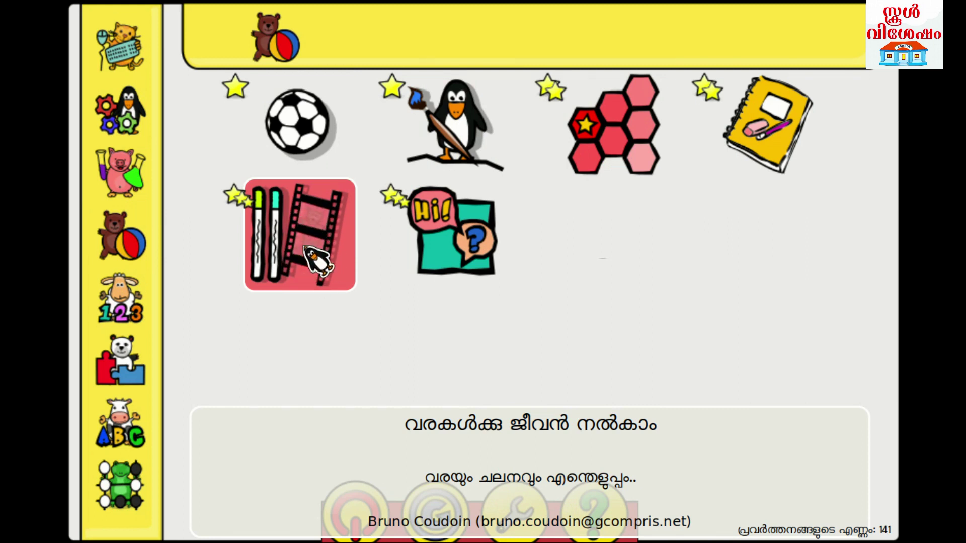
Open the film-strip animation activity and cover the whole canvas with a black filled rectangle with a black outline.
click(278, 237)
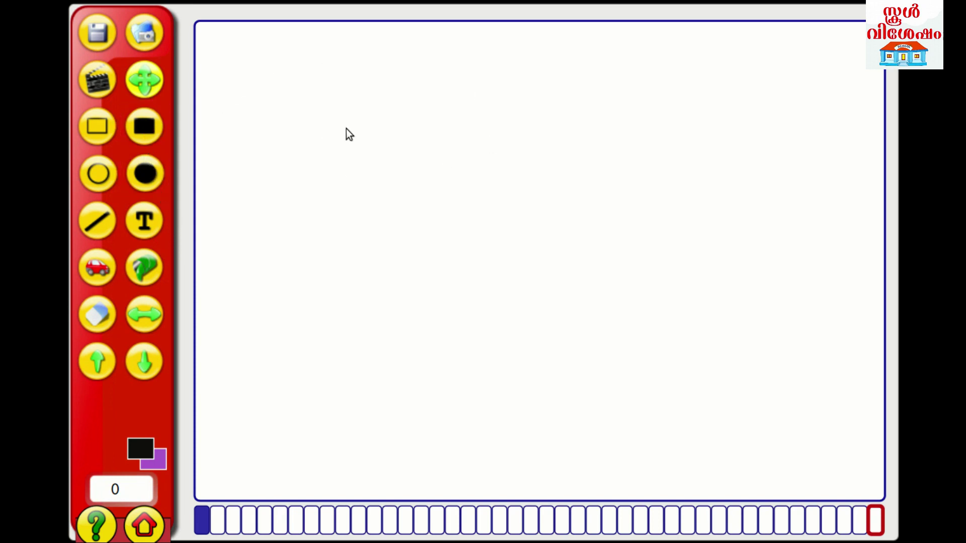
click(148, 132)
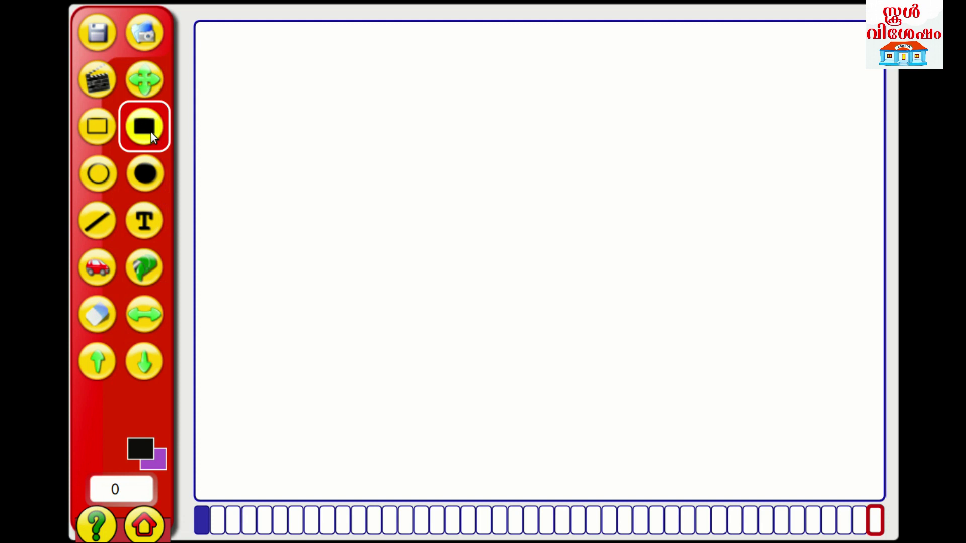
click(140, 450)
click(152, 459)
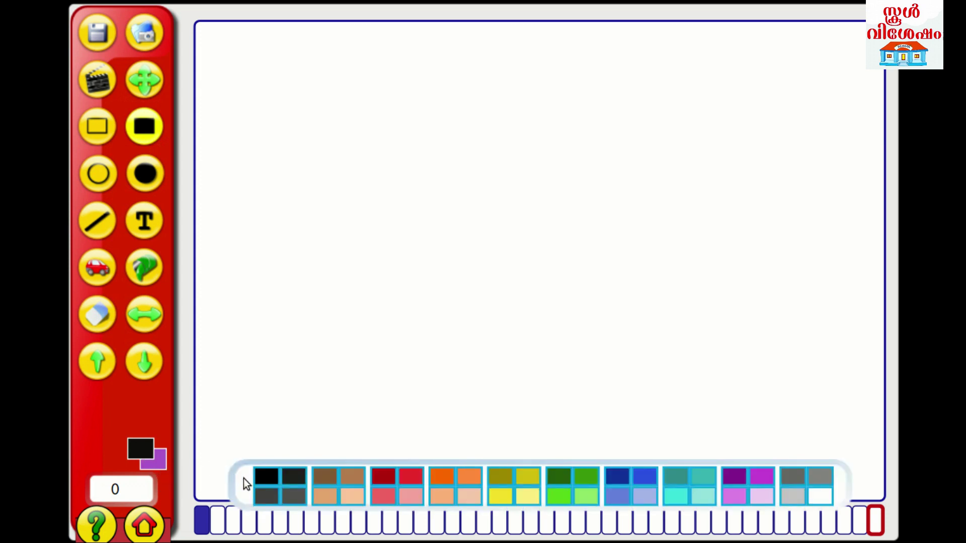
click(261, 481)
click(160, 463)
click(257, 479)
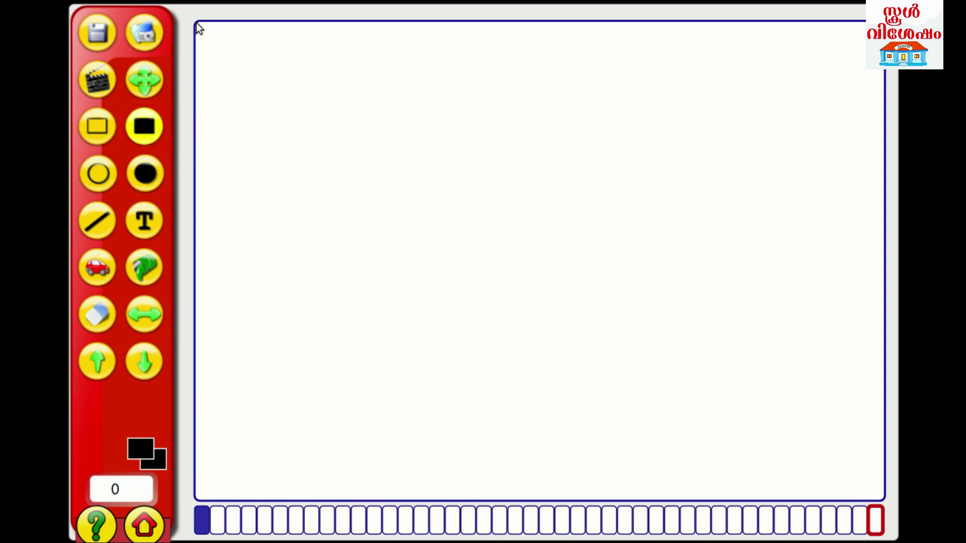
drag(195, 23, 890, 513)
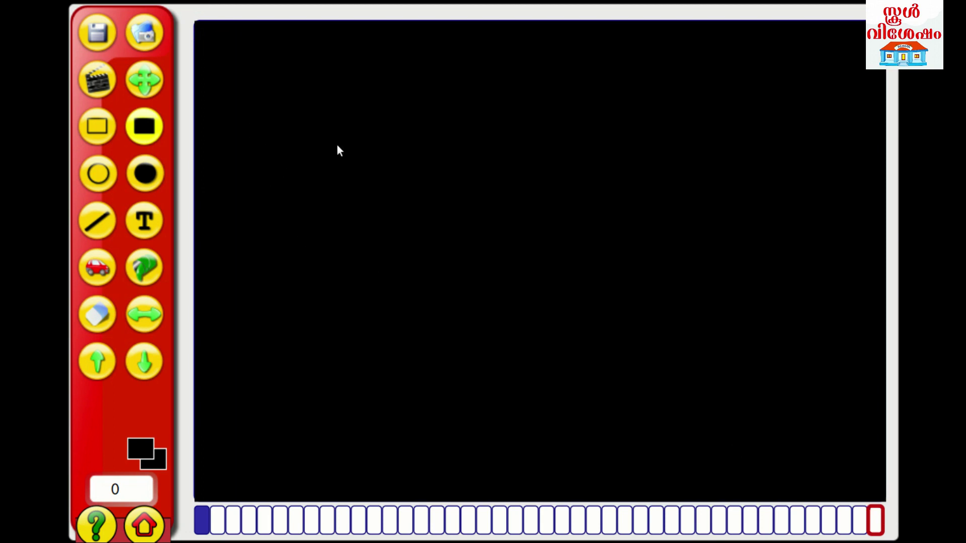
Draw a white filled ellipse with a white outline as a moon near the canvas's left edge.
click(144, 178)
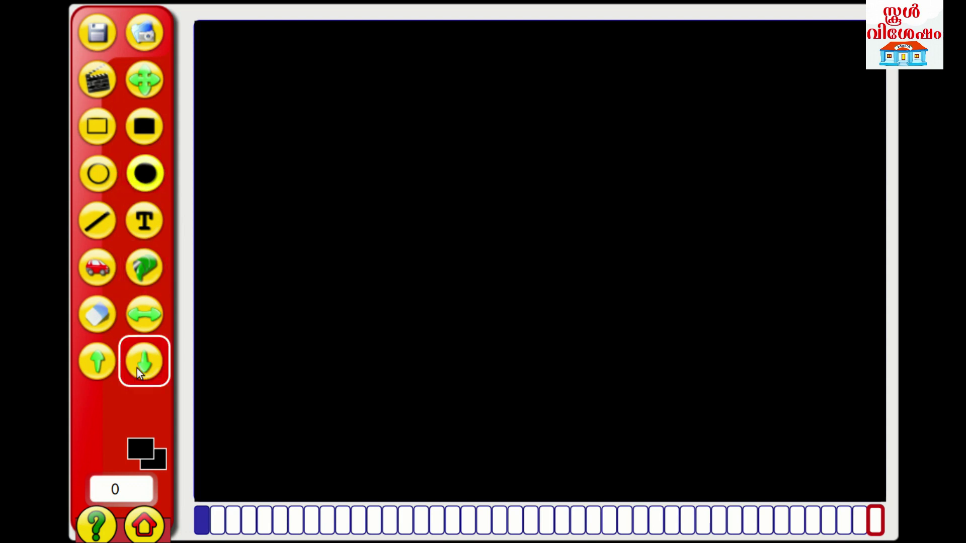
click(139, 452)
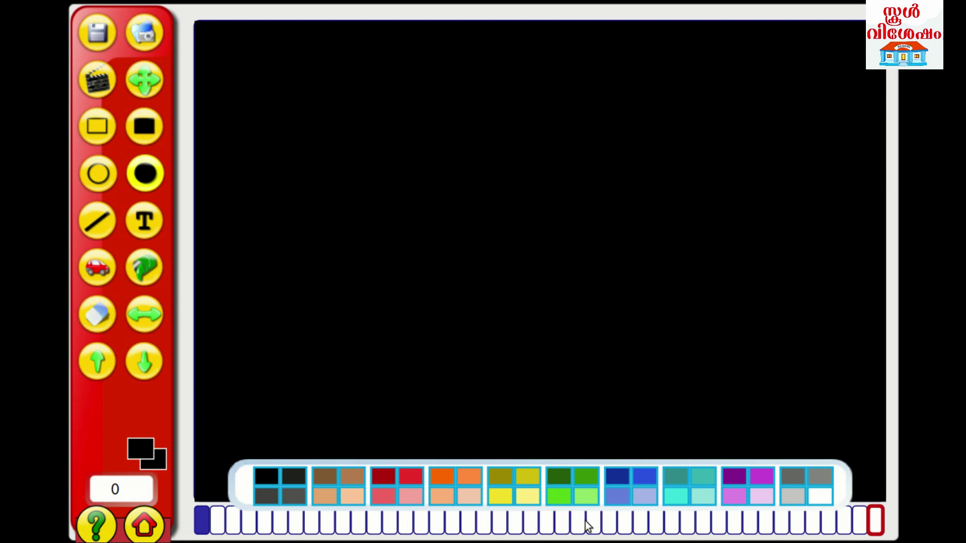
click(819, 498)
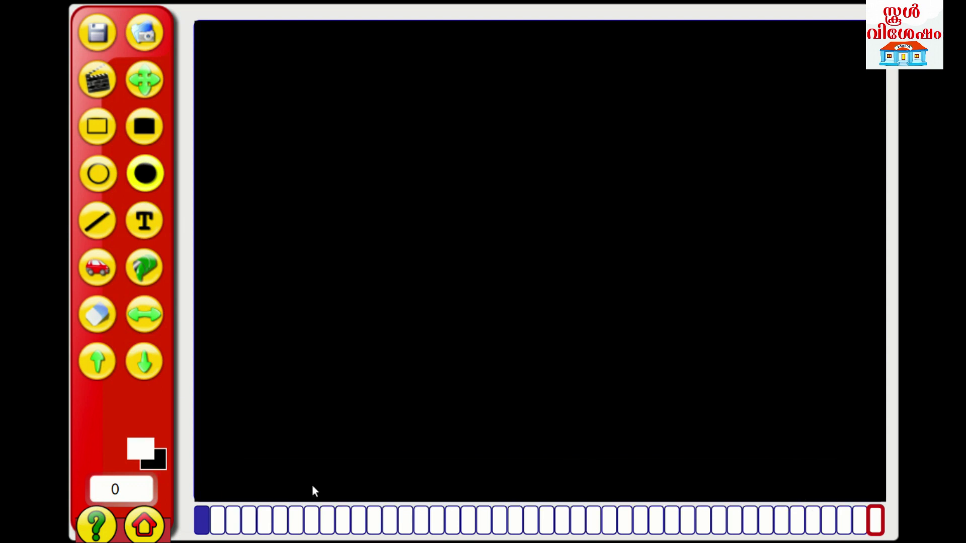
click(156, 466)
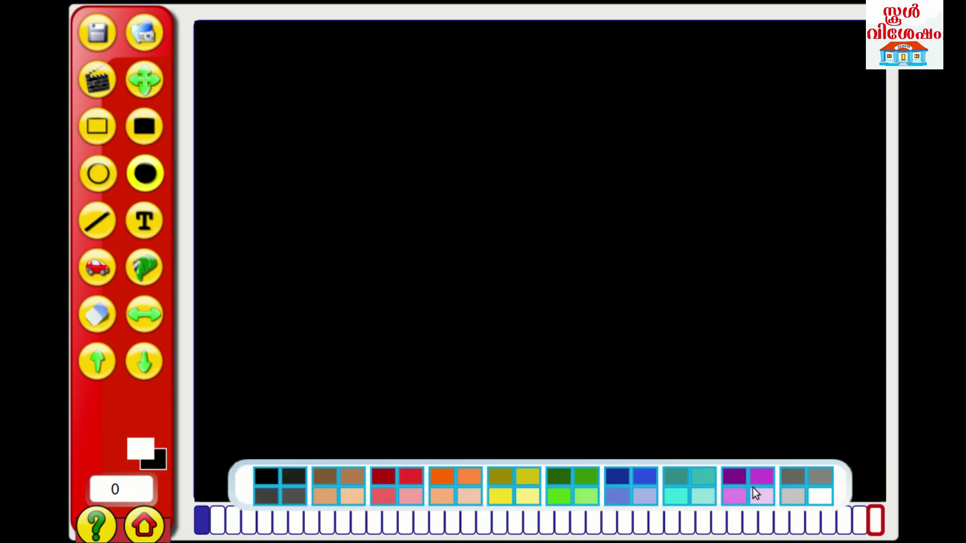
click(817, 494)
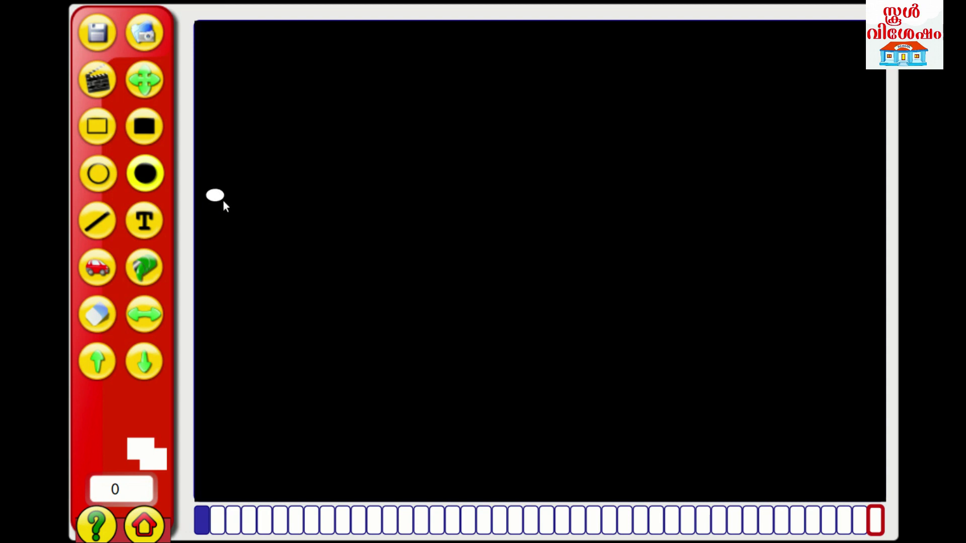
drag(255, 220, 292, 266)
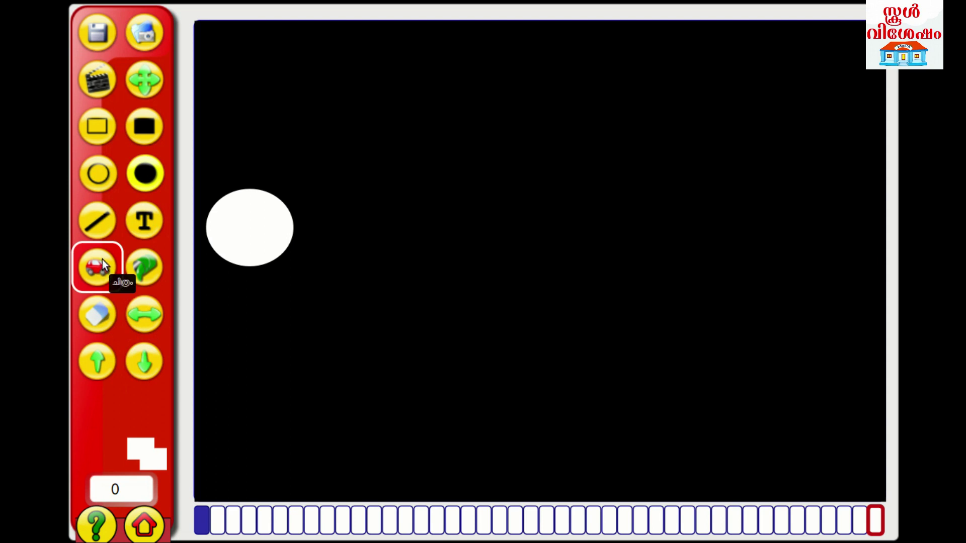
Insert the yellow star image and place it in the upper-left corner of the night sky.
click(76, 265)
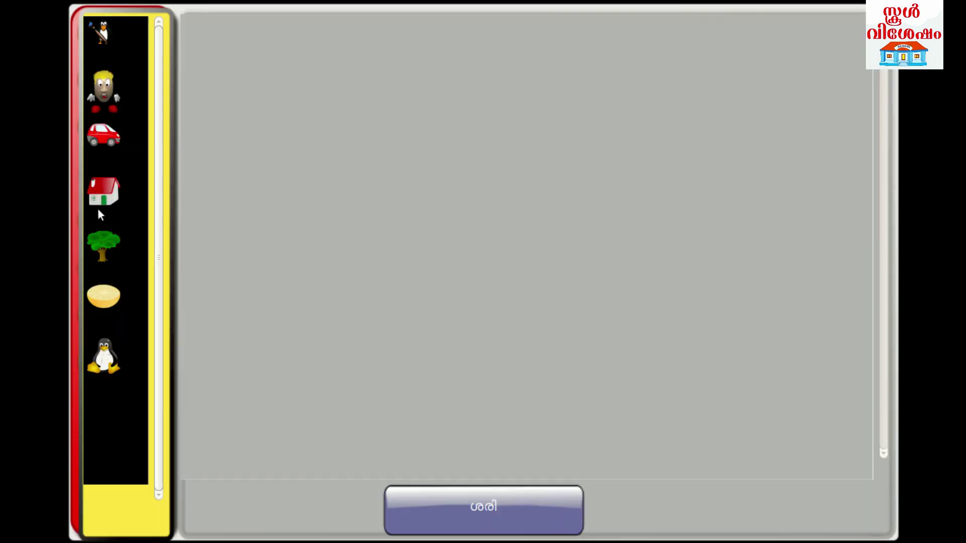
click(103, 101)
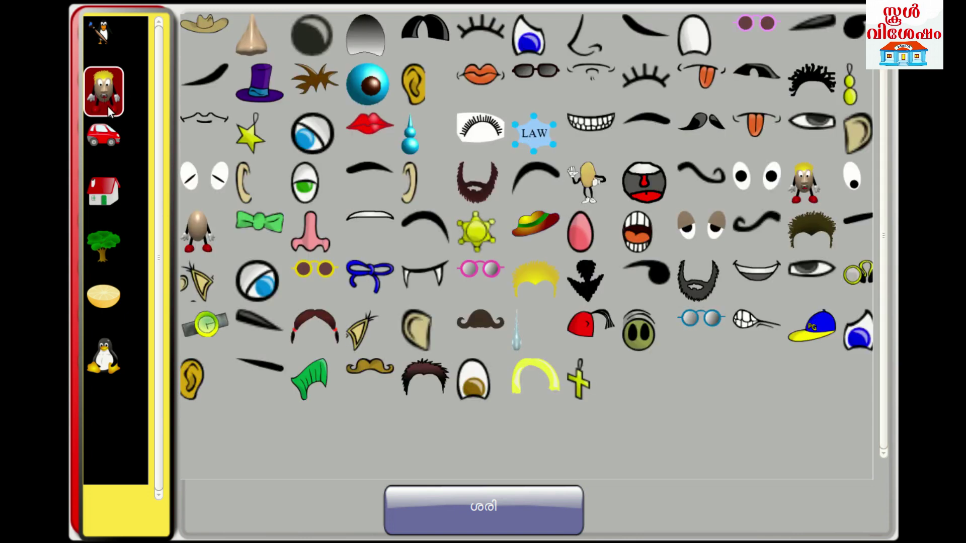
click(253, 140)
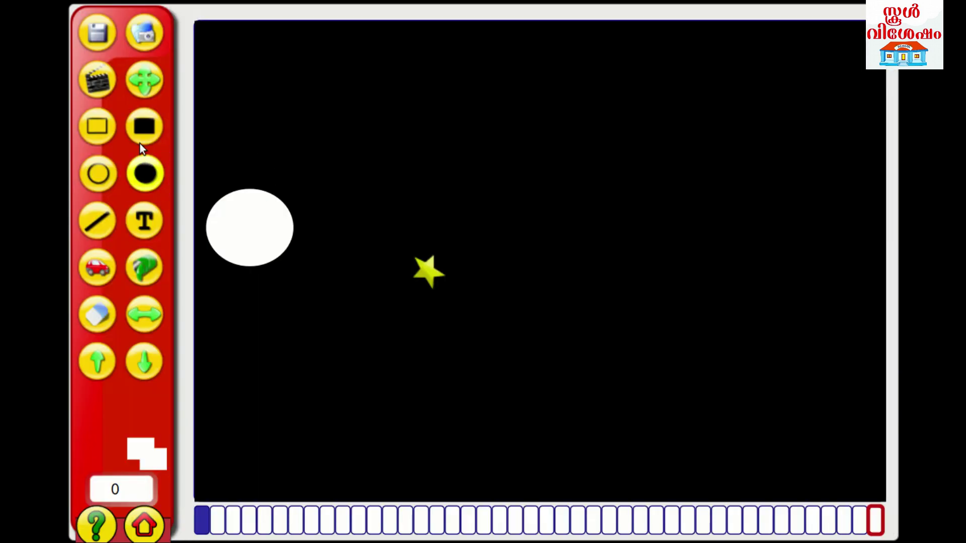
click(147, 89)
drag(426, 264, 214, 50)
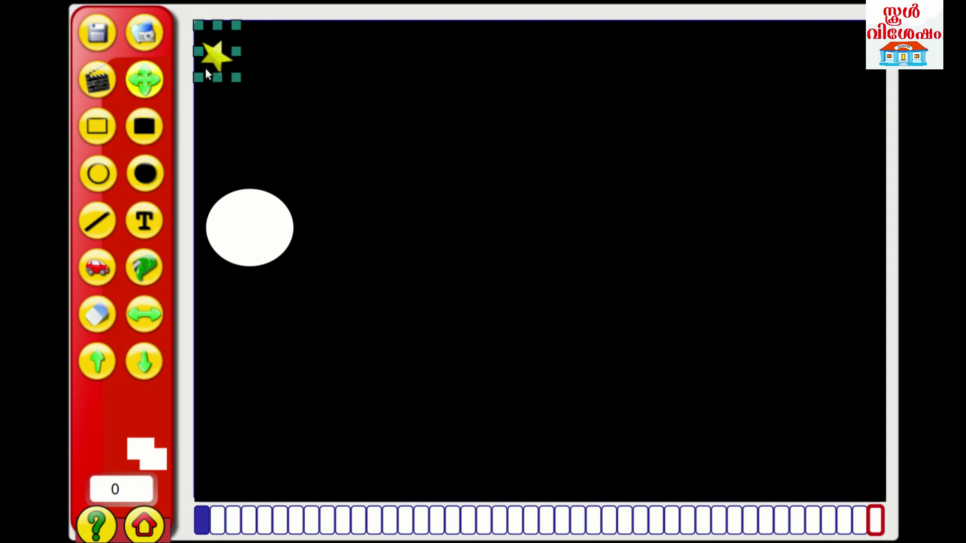
Add a second yellow star, shrink it and place it to the right of the corner star.
click(102, 270)
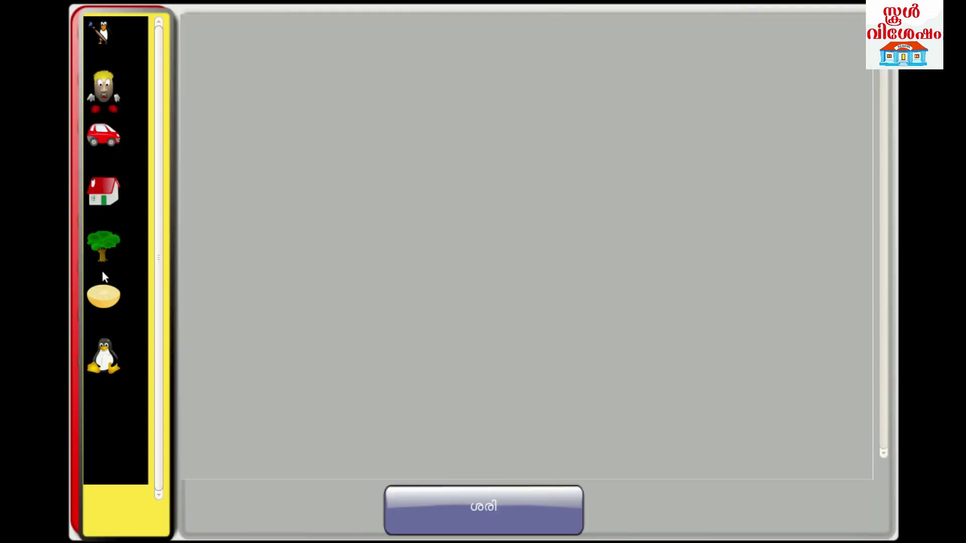
click(103, 90)
double_click(239, 139)
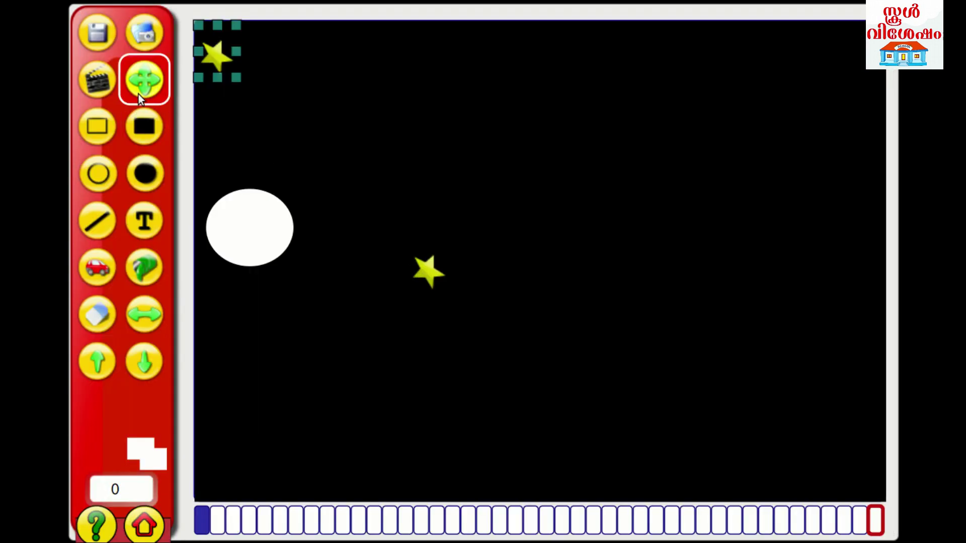
drag(427, 273, 321, 76)
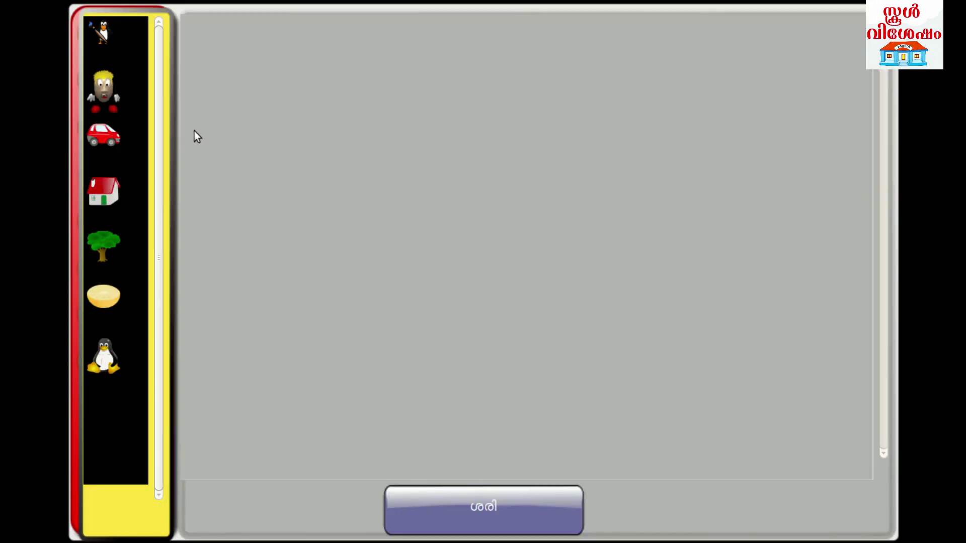
Add two more yellow stars around the middle of the sky, the second one lower than the first.
click(113, 94)
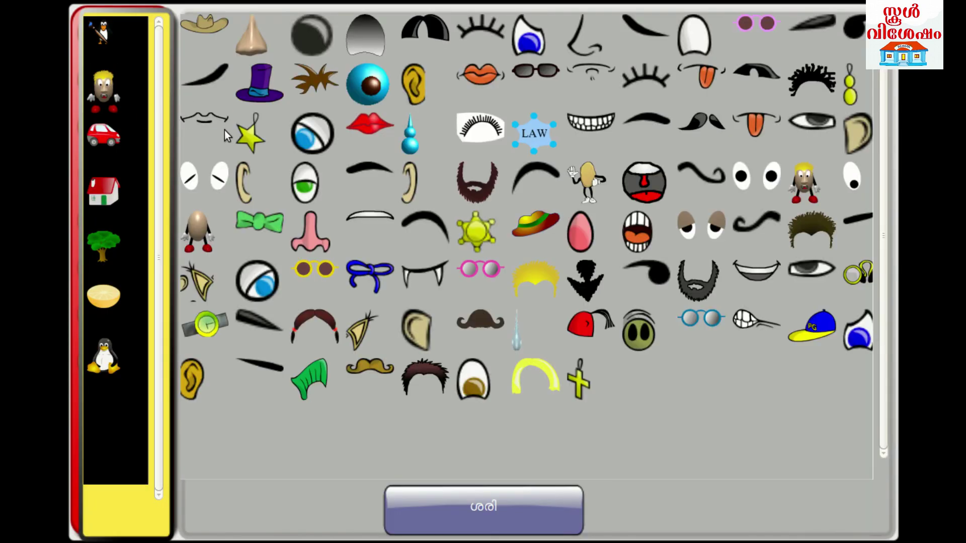
double_click(247, 137)
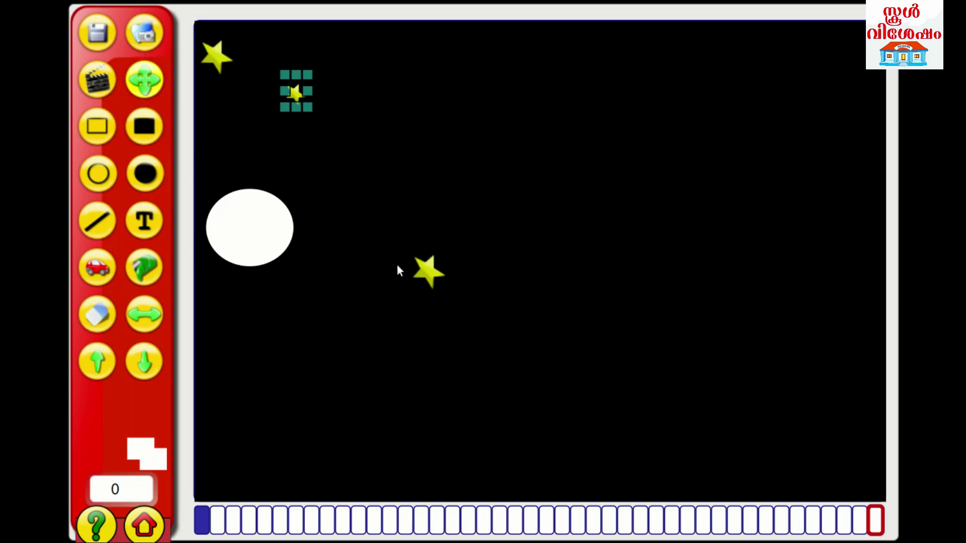
drag(430, 270, 409, 77)
click(97, 267)
click(273, 134)
drag(435, 277, 510, 125)
Add a star right of the sky's centre and a smaller star to its lower right.
click(93, 273)
click(273, 134)
drag(427, 272, 592, 67)
click(97, 267)
click(101, 294)
drag(428, 272, 693, 97)
Add two slightly reduced yellow stars in the upper-right sky, the last one near the canvas's right edge.
click(97, 267)
click(101, 293)
drag(428, 274, 778, 73)
click(97, 267)
click(101, 294)
drag(428, 274, 714, 190)
drag(675, 164, 854, 77)
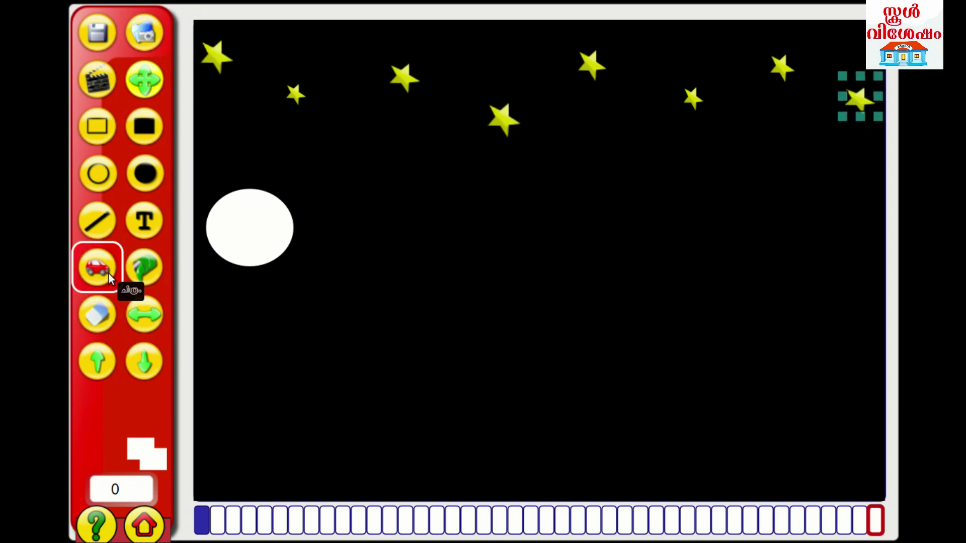
Insert the red-roofed house image and fit it into the lower-left corner of the canvas.
click(109, 273)
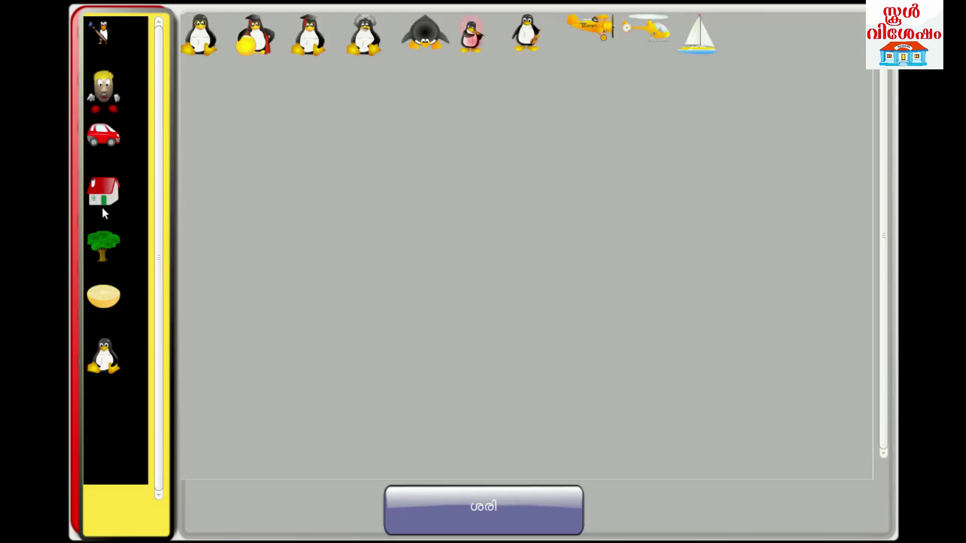
click(104, 200)
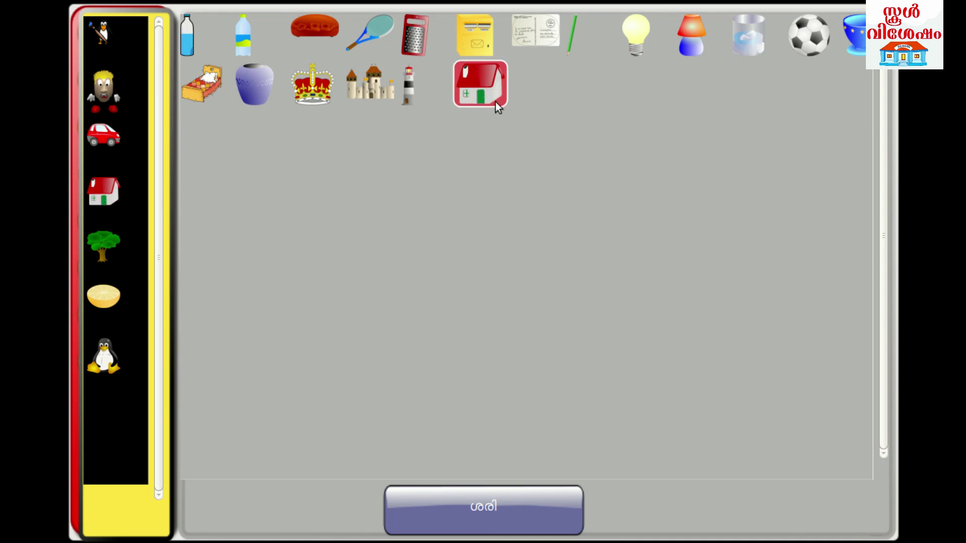
click(482, 94)
click(140, 81)
click(449, 294)
drag(449, 294, 238, 405)
click(199, 380)
click(204, 377)
drag(203, 376, 196, 366)
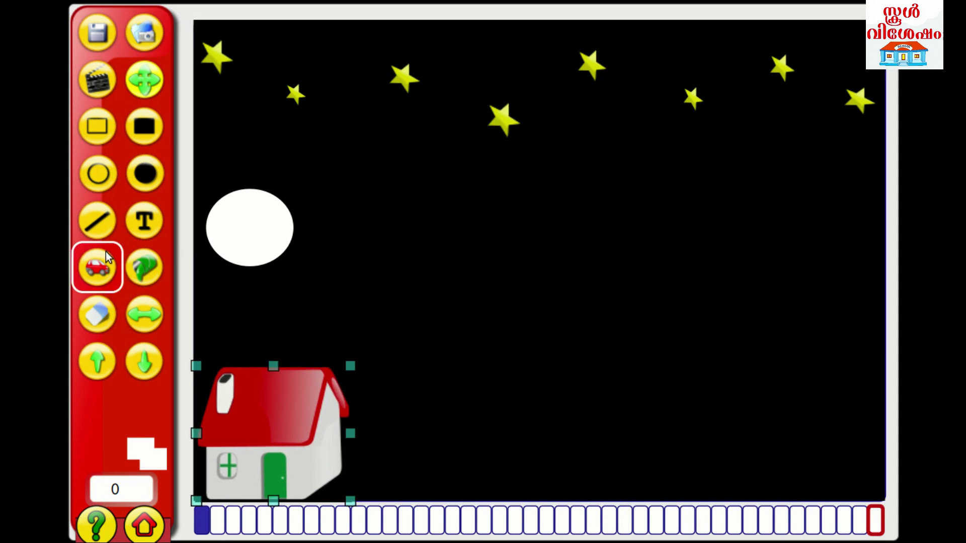
Insert the yellow van image and place it at the canvas's bottom edge, just right of the house.
click(98, 268)
click(106, 141)
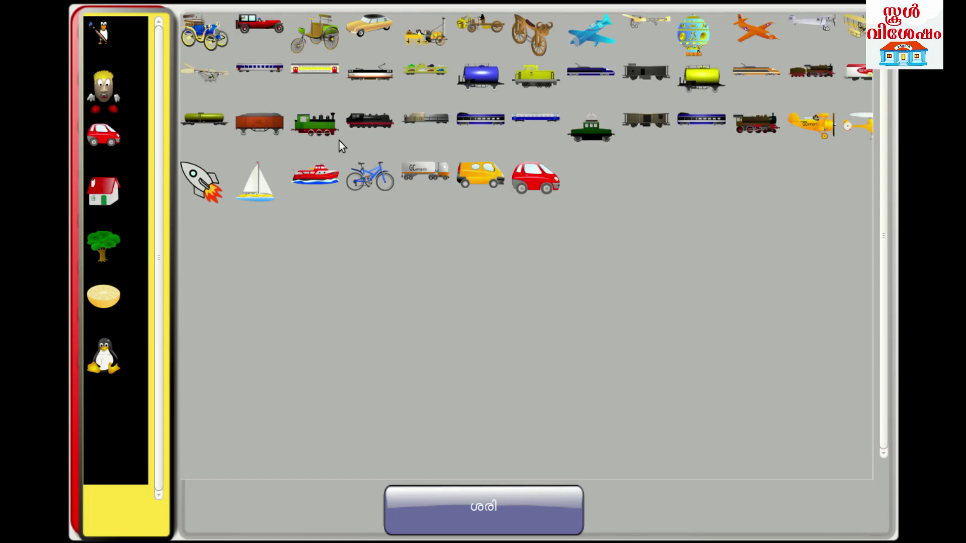
click(488, 176)
drag(477, 284, 443, 458)
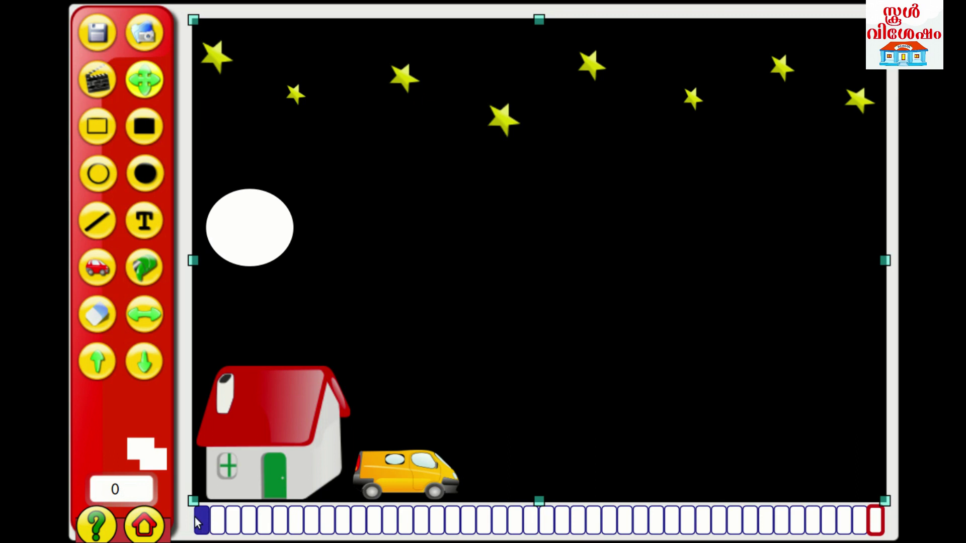
In frame 1, shift the white moon and the yellow van slightly to the right.
click(218, 526)
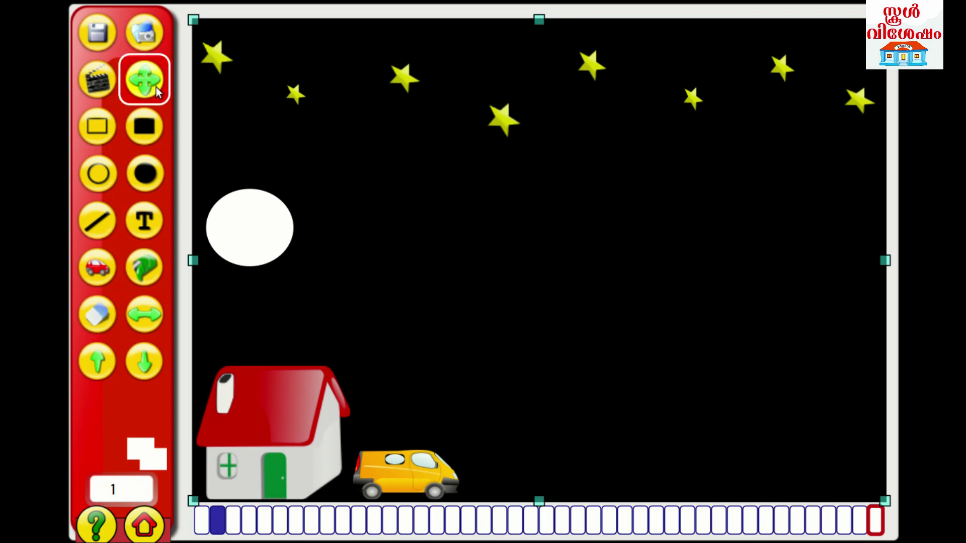
click(251, 245)
drag(260, 232, 274, 232)
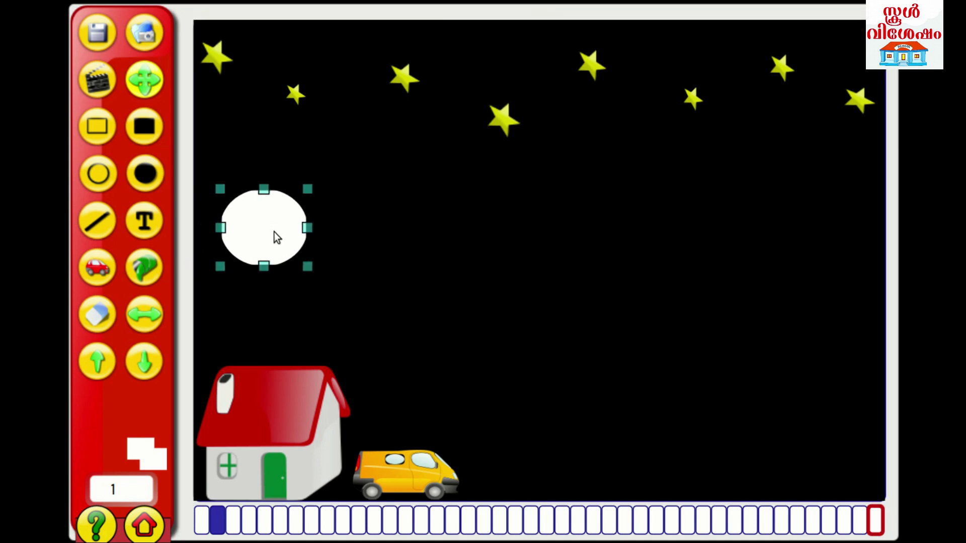
click(405, 458)
drag(405, 464, 412, 464)
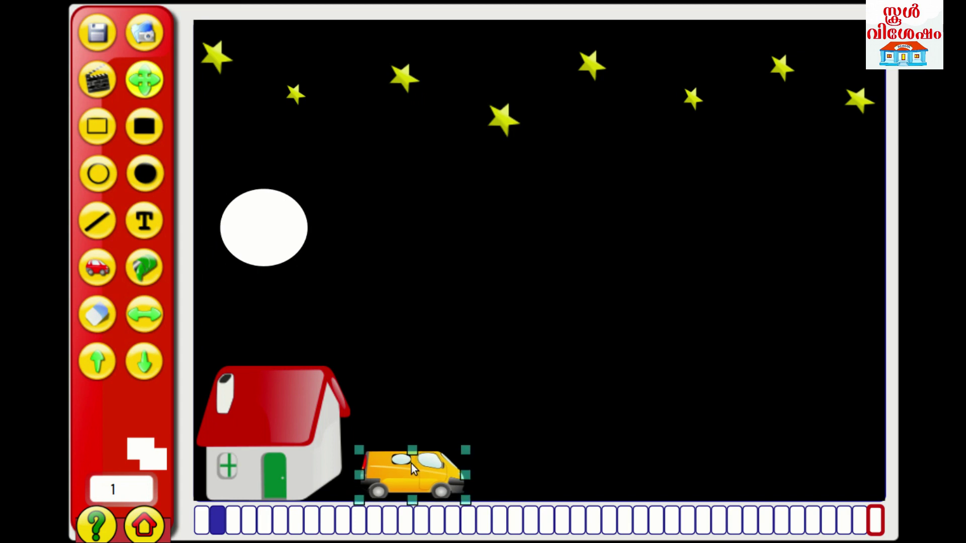
In frame 2, move the moon and the van a little further right.
click(236, 523)
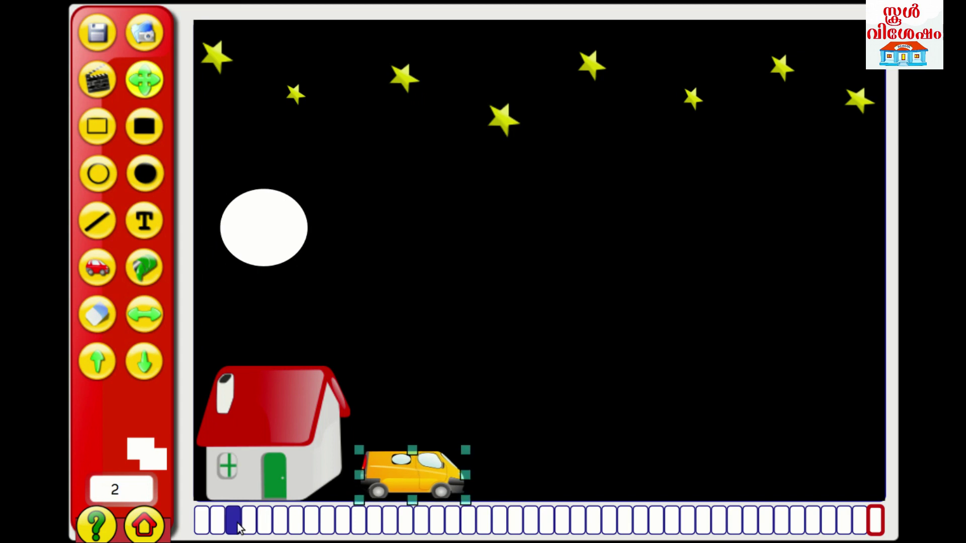
click(267, 226)
drag(271, 226, 284, 226)
click(417, 476)
drag(415, 473, 422, 473)
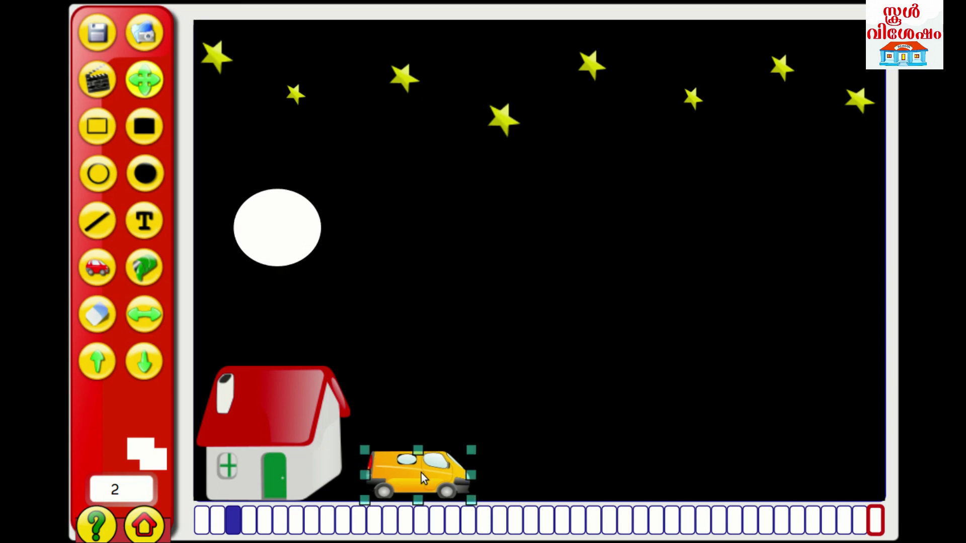
In frame 3, move only the white moon further to the right.
click(249, 521)
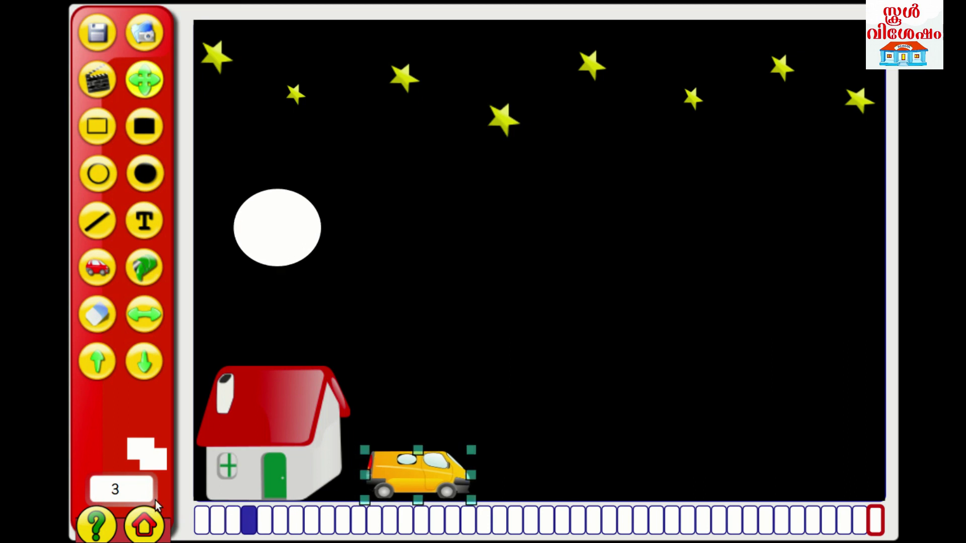
click(286, 237)
drag(288, 231, 313, 237)
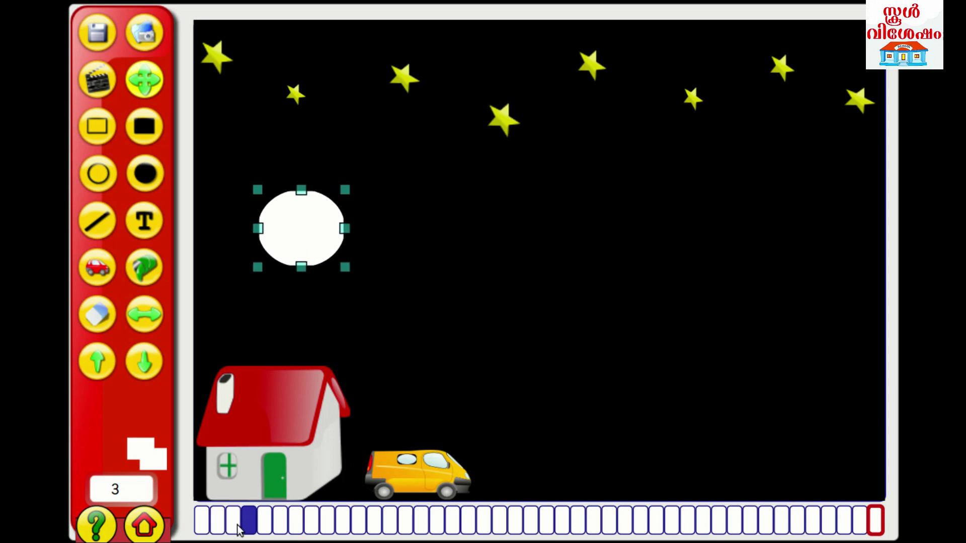
In frame 4, move the yellow van slightly further to the right.
click(265, 524)
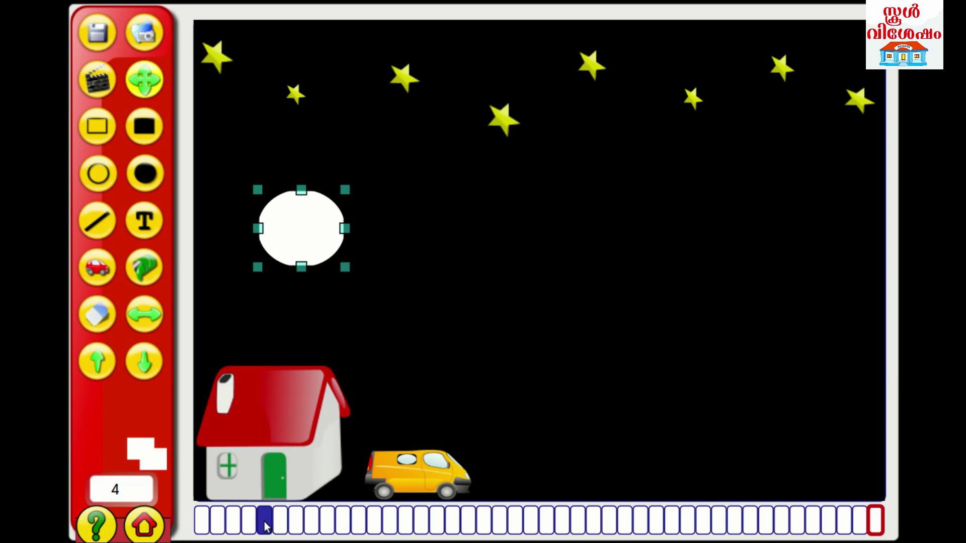
click(407, 480)
drag(406, 477, 415, 477)
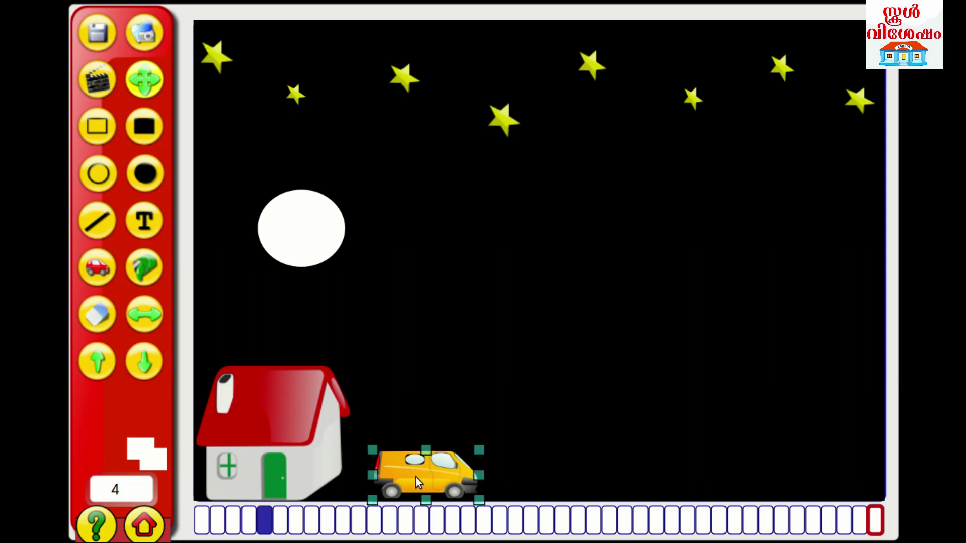
Move the white moon slightly right in frame 4, and both the moon and the yellow van in frame 5.
click(317, 230)
drag(317, 229, 336, 228)
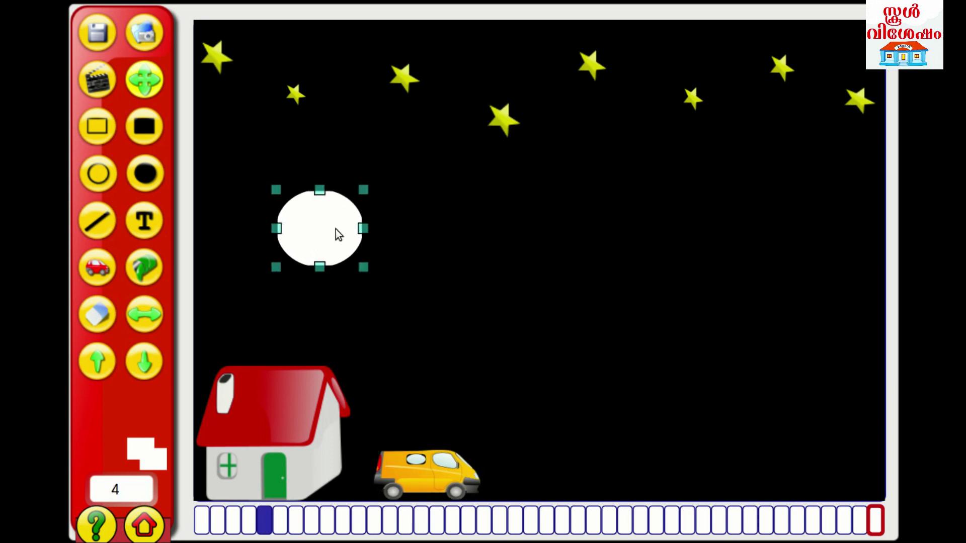
click(280, 526)
drag(338, 229, 350, 228)
drag(424, 470, 443, 470)
Move the white moon and the yellow van a little further right in each of frames 6 and 7.
click(296, 520)
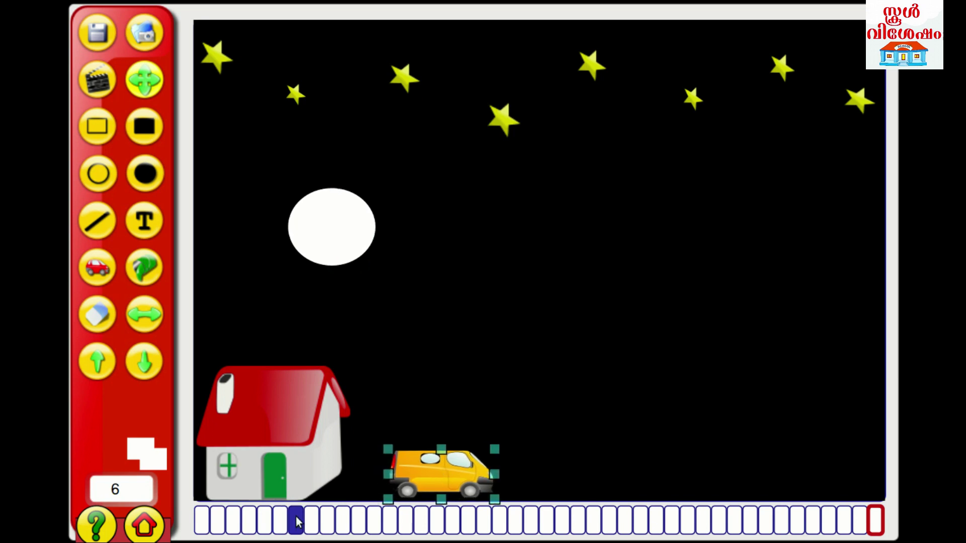
drag(349, 233, 361, 239)
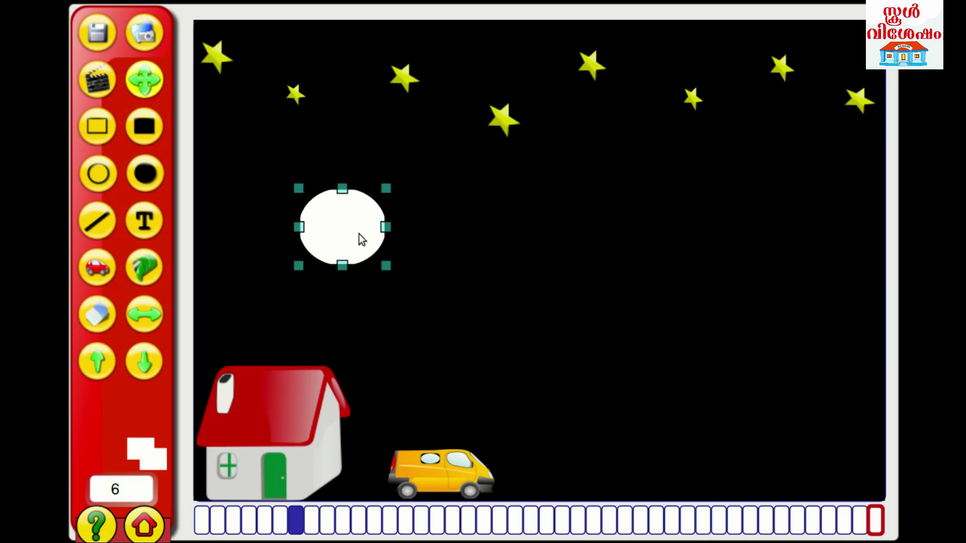
drag(431, 458, 452, 466)
click(313, 520)
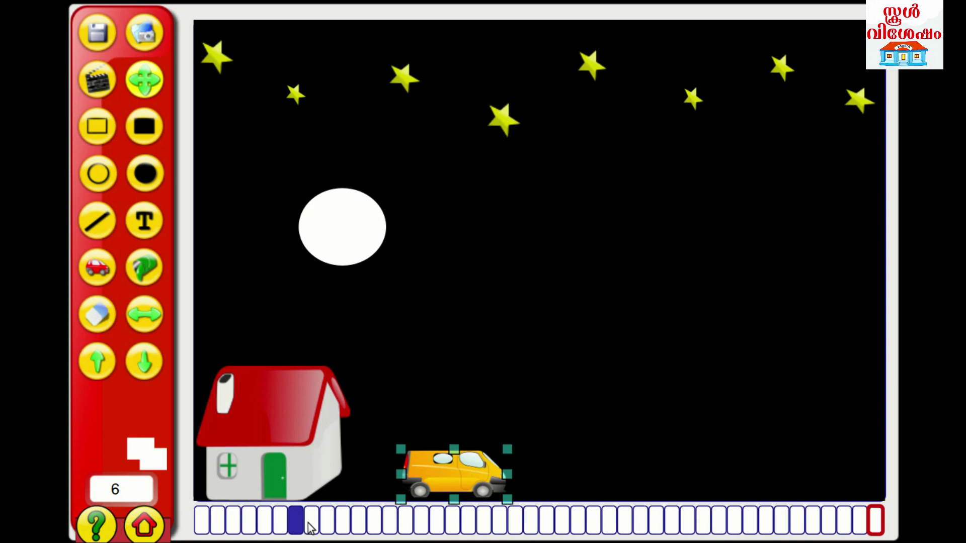
drag(353, 231, 376, 228)
drag(456, 479, 467, 476)
In frame 9, shift only the white moon slightly further to the right.
click(337, 527)
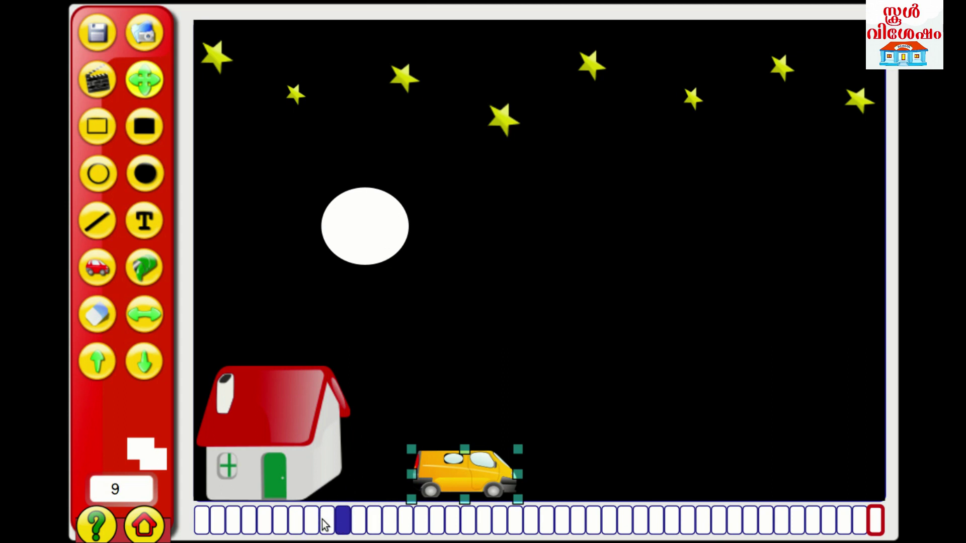
click(324, 525)
click(347, 525)
click(365, 229)
drag(369, 229, 381, 226)
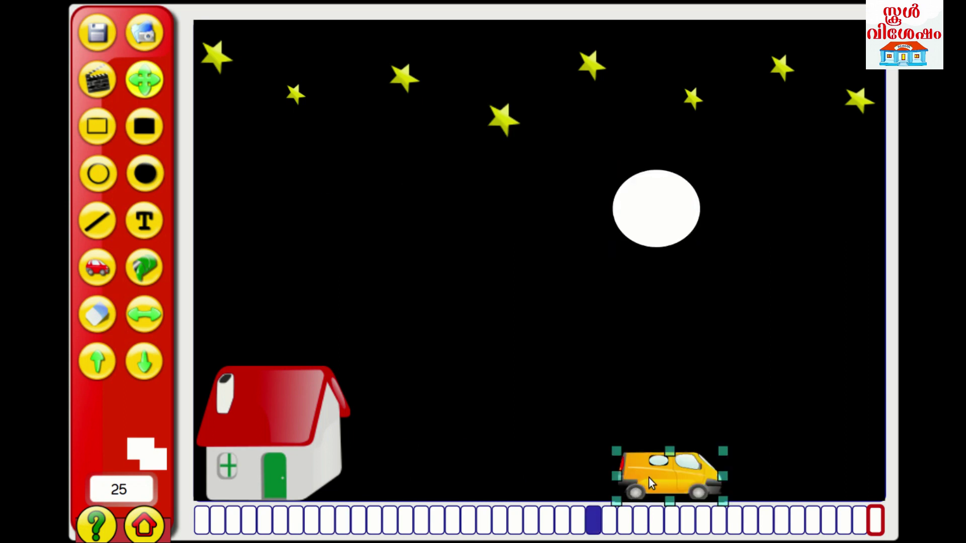
Move the van and the moon further right in frame 25, and the van once more in frame 26.
drag(649, 483, 669, 483)
click(670, 216)
drag(671, 216, 707, 204)
click(609, 525)
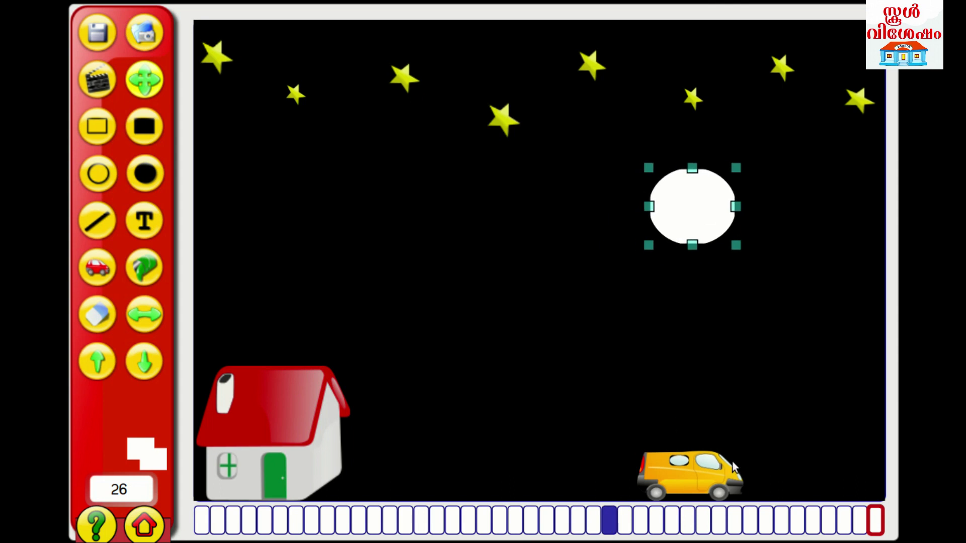
drag(733, 467, 752, 467)
Shift the moon further right in frame 27, and both the van and the moon in frame 28.
click(629, 526)
drag(699, 222, 722, 222)
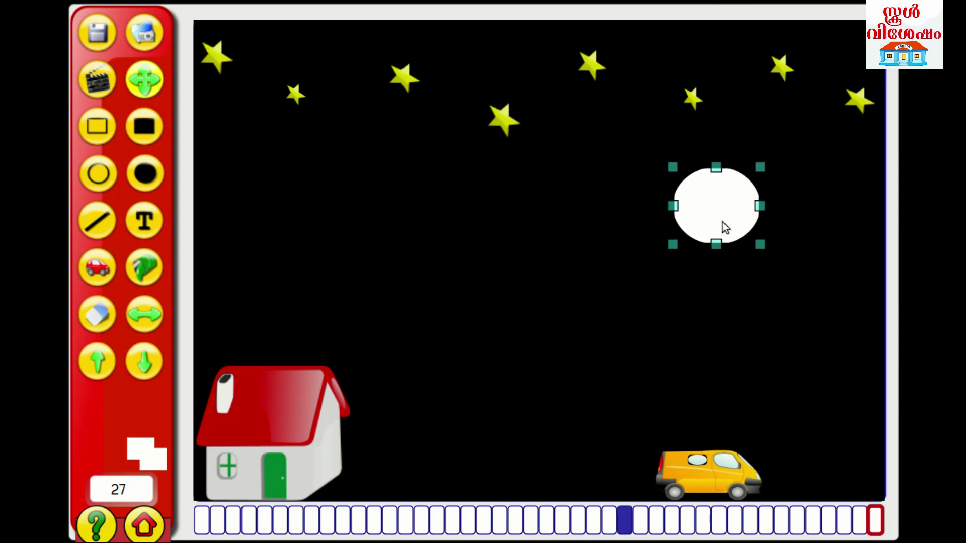
click(640, 526)
drag(709, 473, 724, 473)
drag(727, 209, 754, 205)
Move the yellow van further right in frame 30 and the white moon further right in frame 31.
click(656, 526)
click(672, 526)
drag(682, 495, 716, 497)
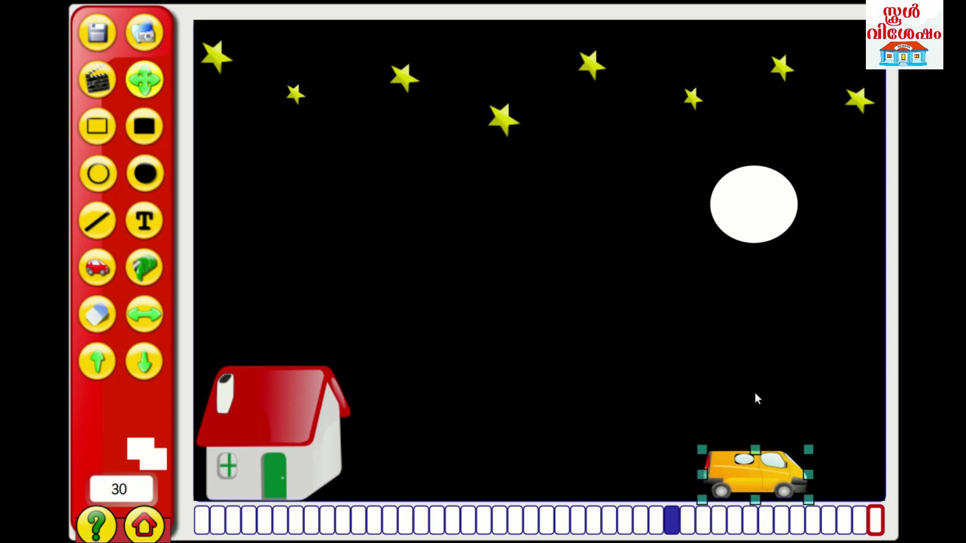
click(687, 521)
drag(771, 209, 797, 209)
Shift the van slightly right in frame 32 and the moon further right in frame 33.
click(703, 520)
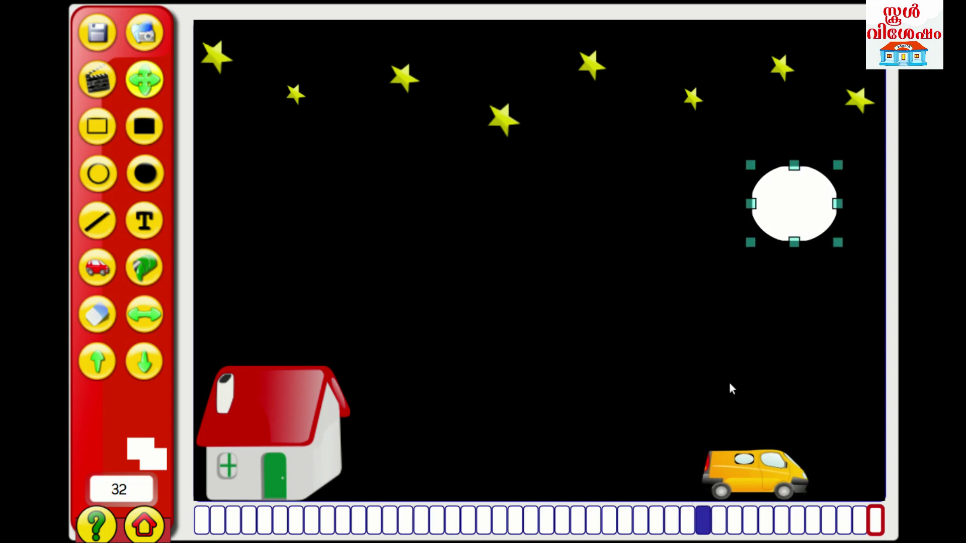
drag(777, 467, 786, 467)
click(718, 520)
drag(795, 220, 817, 220)
Move the van and the moon further right in stages across frames 34 to 36.
click(734, 521)
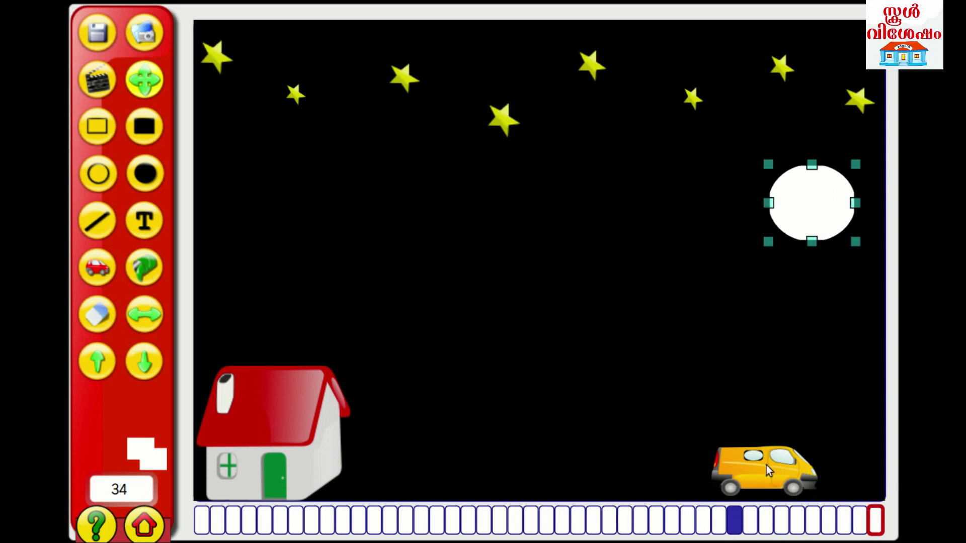
drag(766, 467, 778, 467)
drag(800, 216, 812, 216)
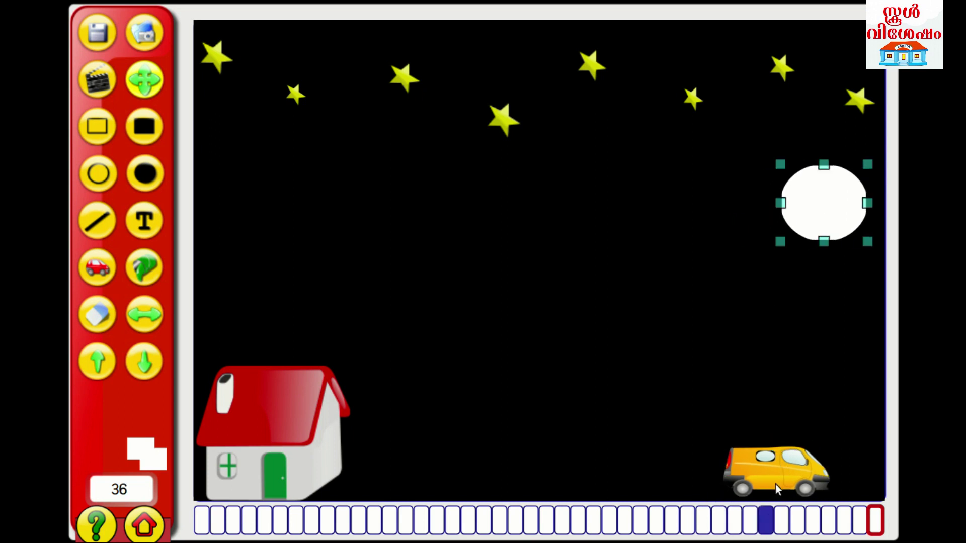
drag(775, 484, 795, 483)
In frame 37, move the moon and the yellow van to the right edge of the scene.
click(782, 521)
drag(829, 226, 844, 226)
drag(805, 473, 846, 480)
Advance through frames 38 to 41 and nudge the moon against the right edge of the scene in frame 41.
click(797, 521)
click(814, 521)
click(829, 521)
click(844, 521)
drag(836, 201, 837, 201)
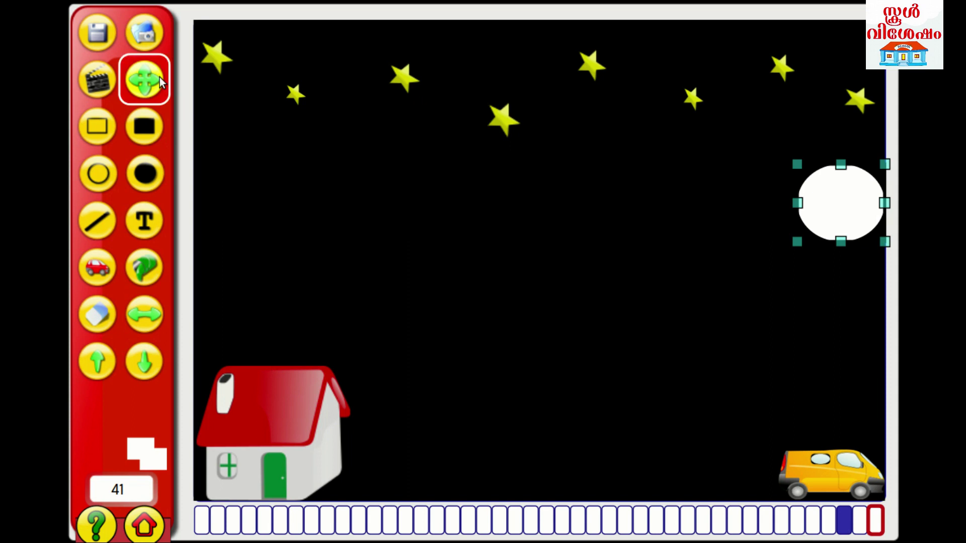
Play back the finished animation and return to the drawing view.
click(93, 86)
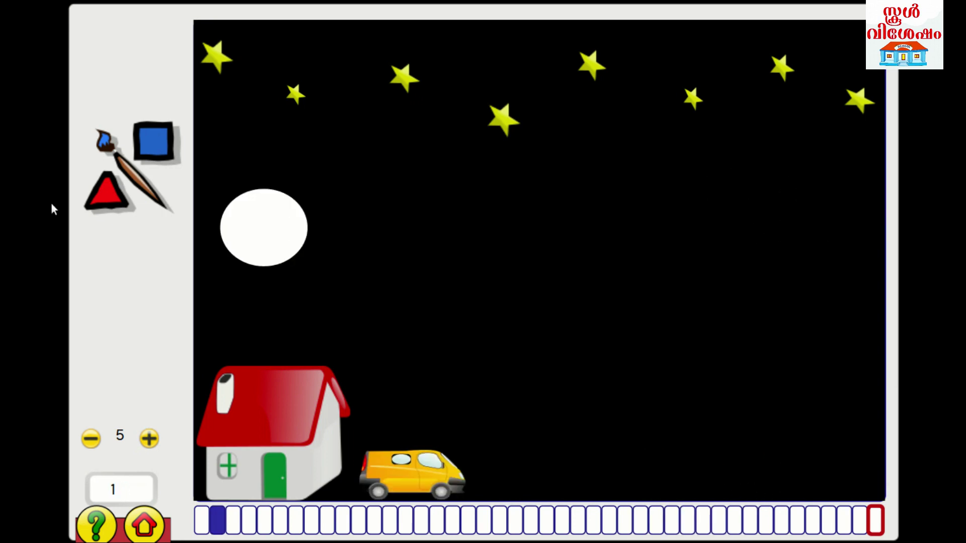
click(109, 190)
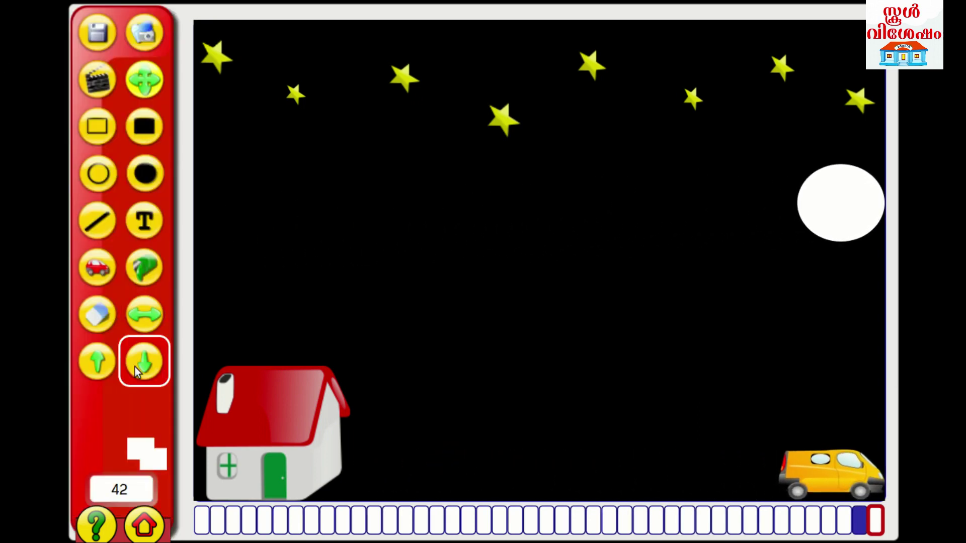
click(97, 267)
click(112, 94)
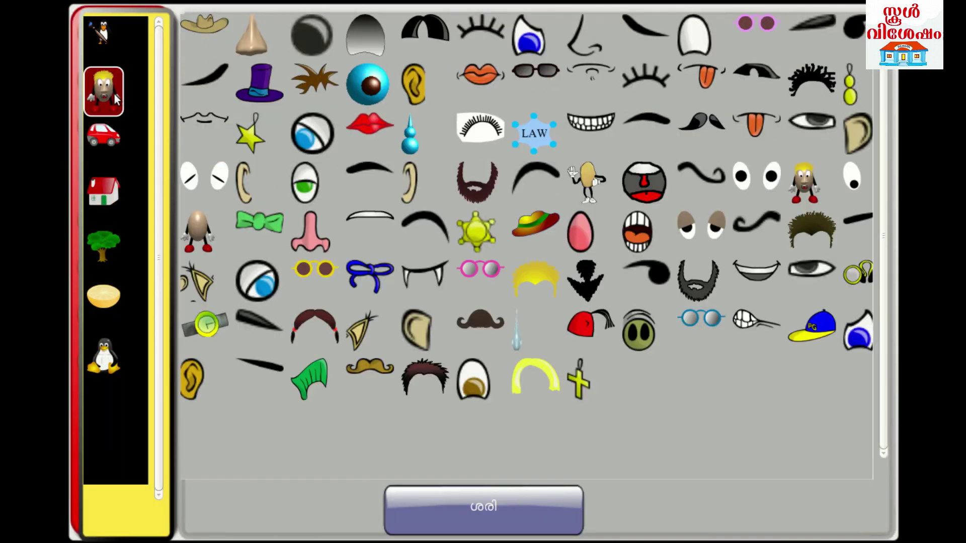
click(455, 509)
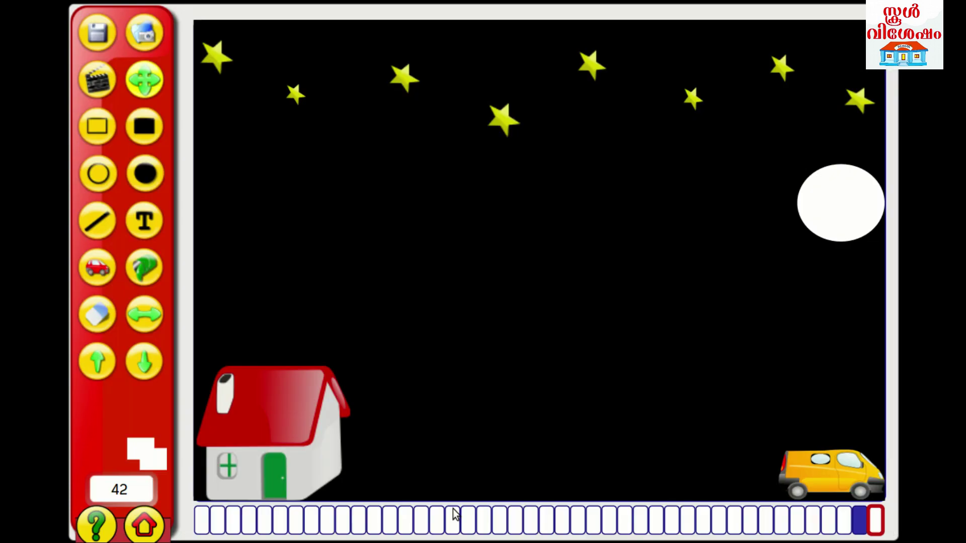
Save the animation in .gcanim format under the name Animation.
click(101, 40)
click(158, 57)
text(AQ)
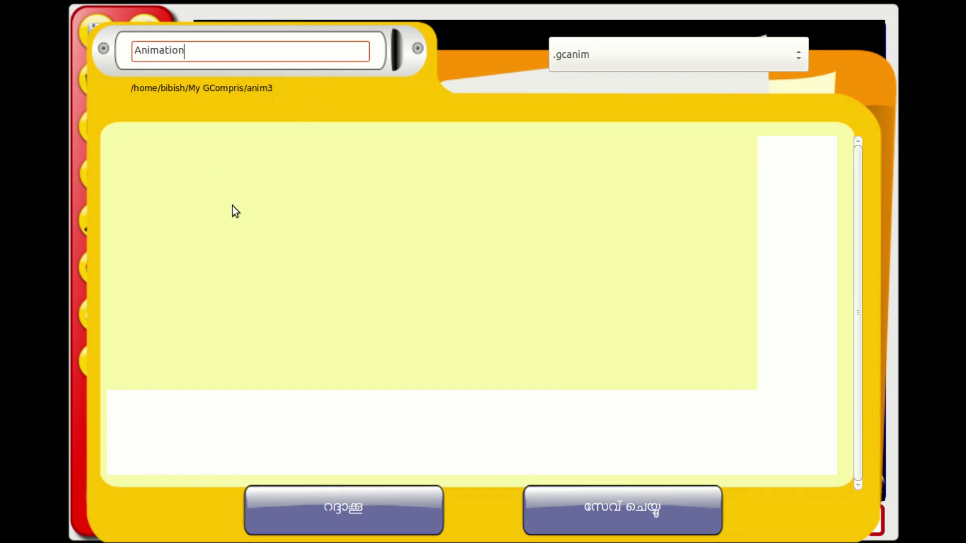
click(602, 515)
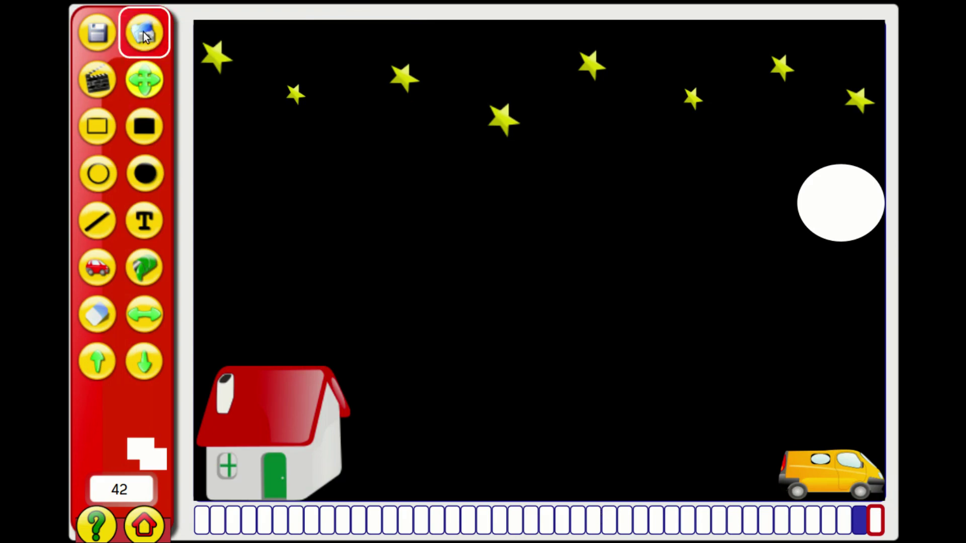